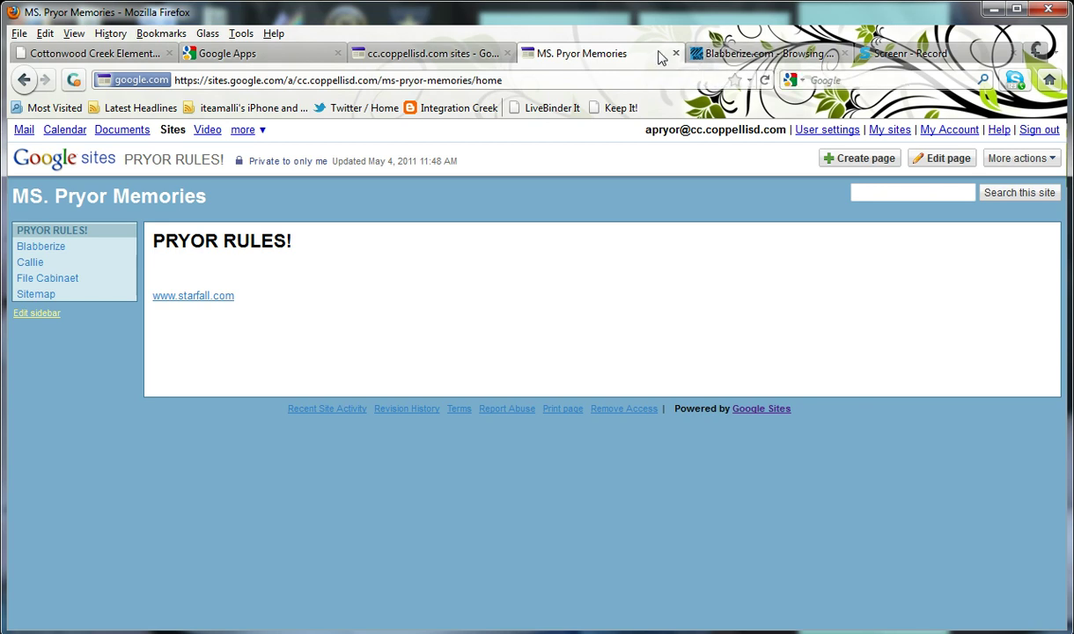
# Switch to Blabberize and open the sharing page of the dog blabber "Dave" among the things made
pyautogui.click(711, 55)
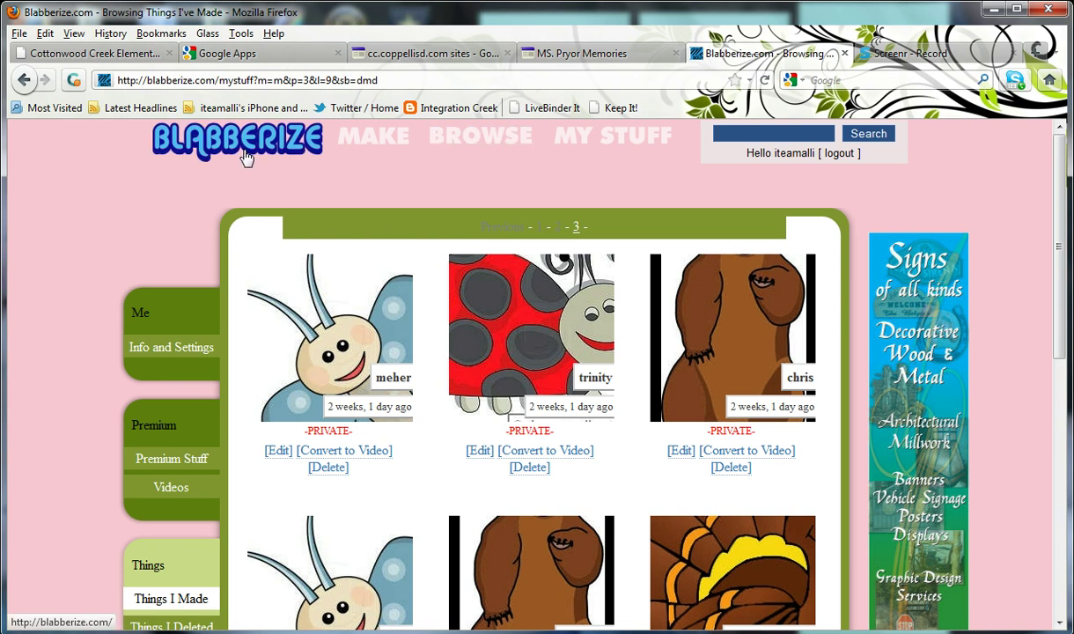
pyautogui.click(566, 57)
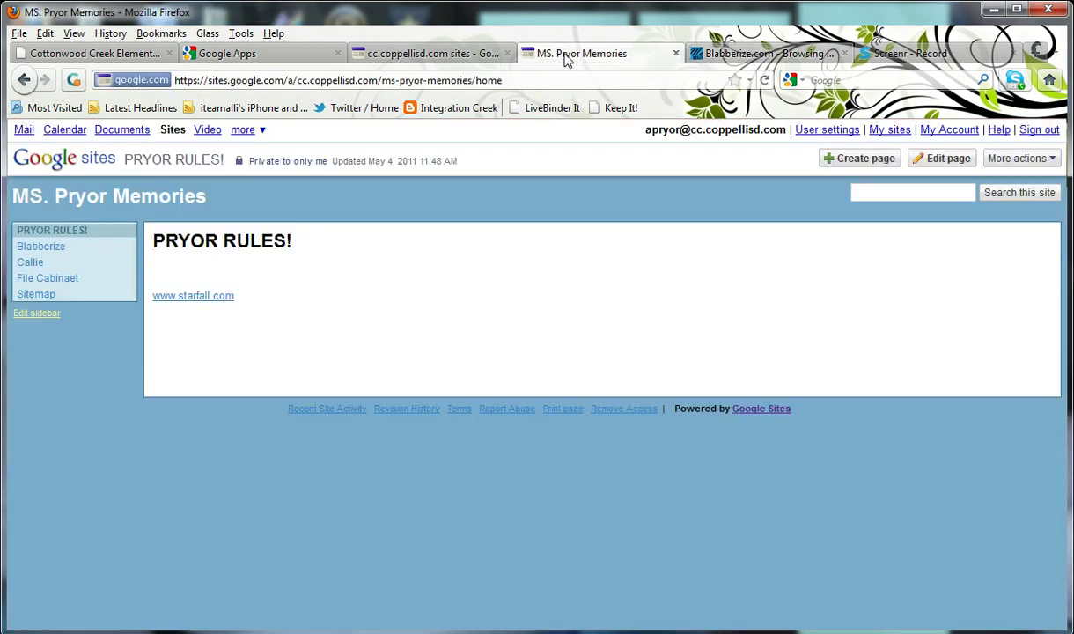
pyautogui.click(727, 56)
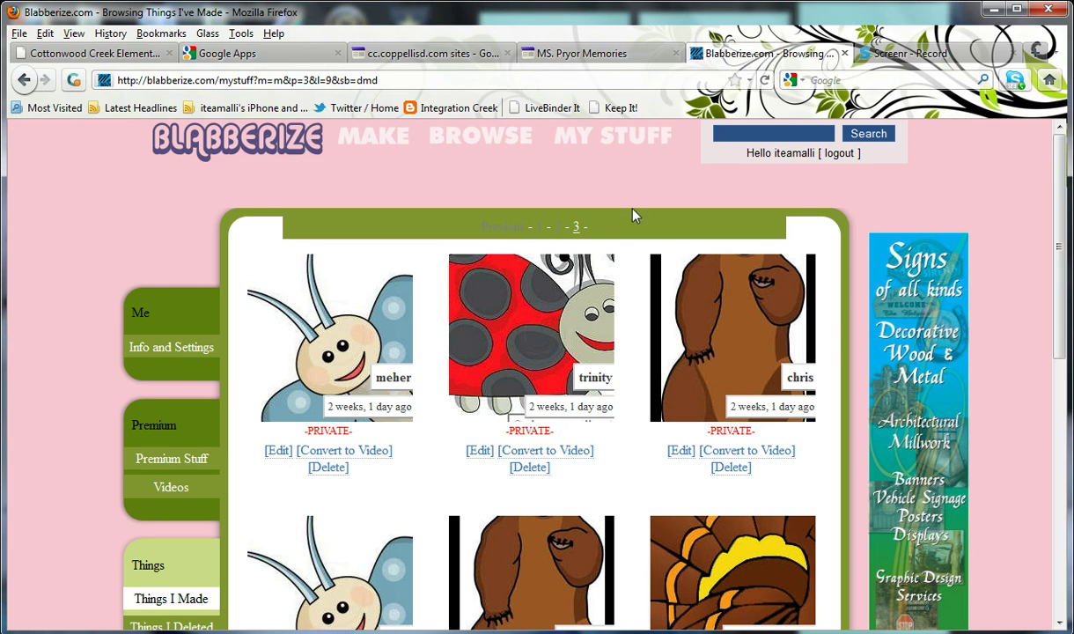
pyautogui.scroll(-6, 634, 216)
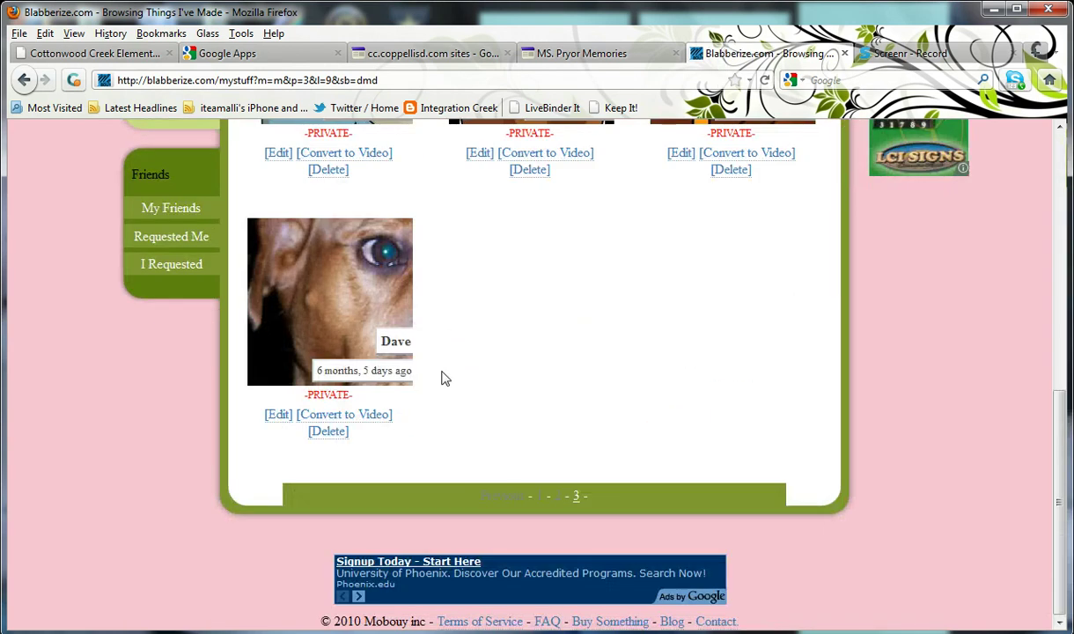
pyautogui.click(328, 302)
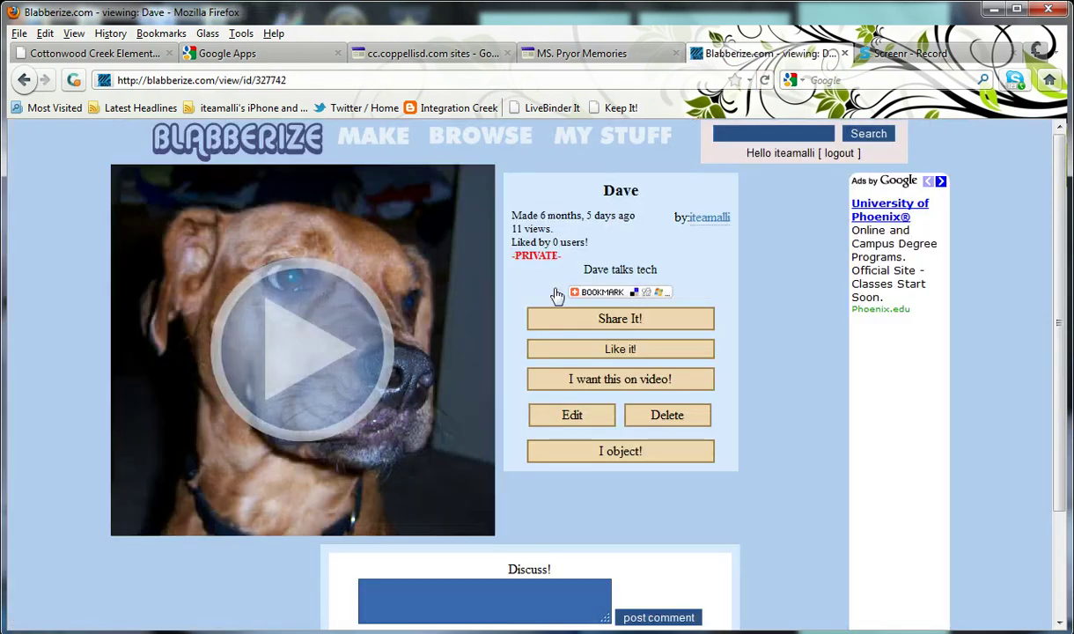
pyautogui.click(595, 323)
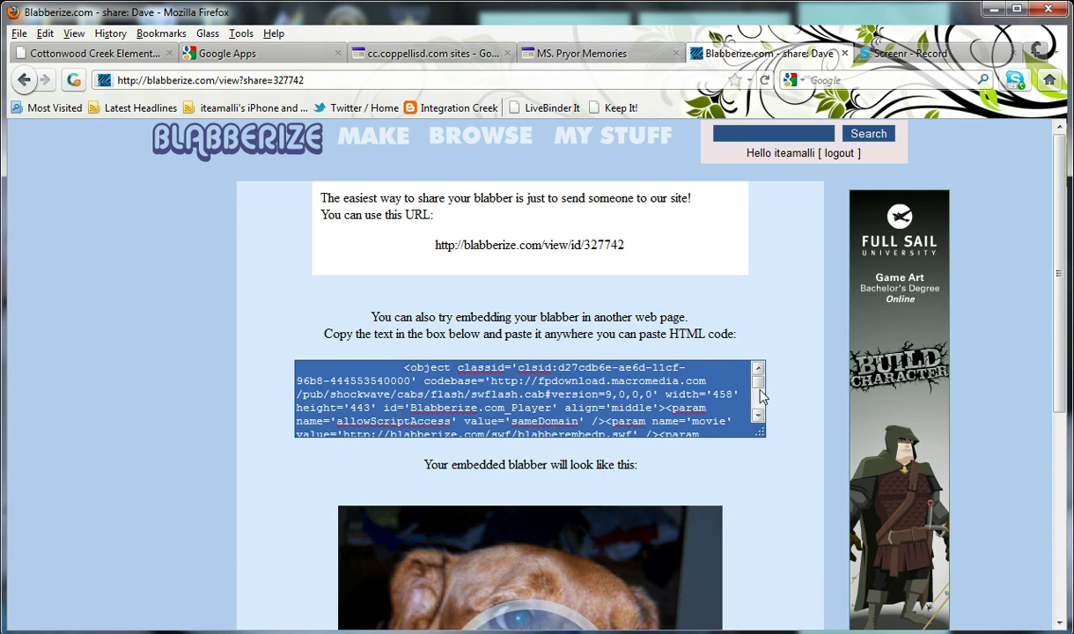
# Copy the blabber's complete HTML embed code
pyautogui.moveTo(760, 394); pyautogui.dragTo(761, 416)
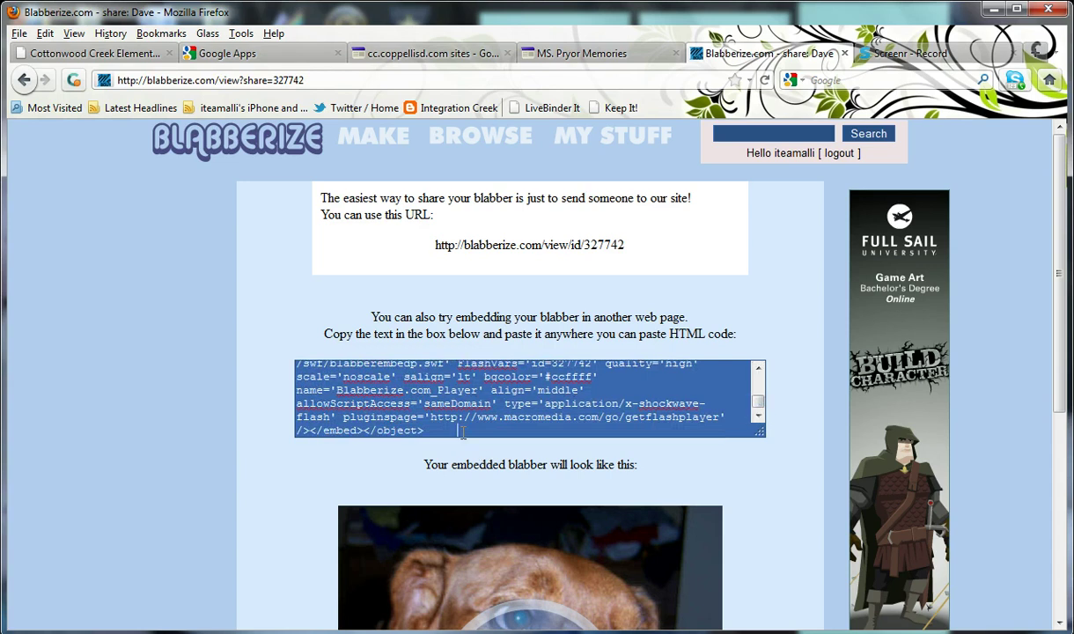
pyautogui.moveTo(463, 432); pyautogui.dragTo(300, 351)
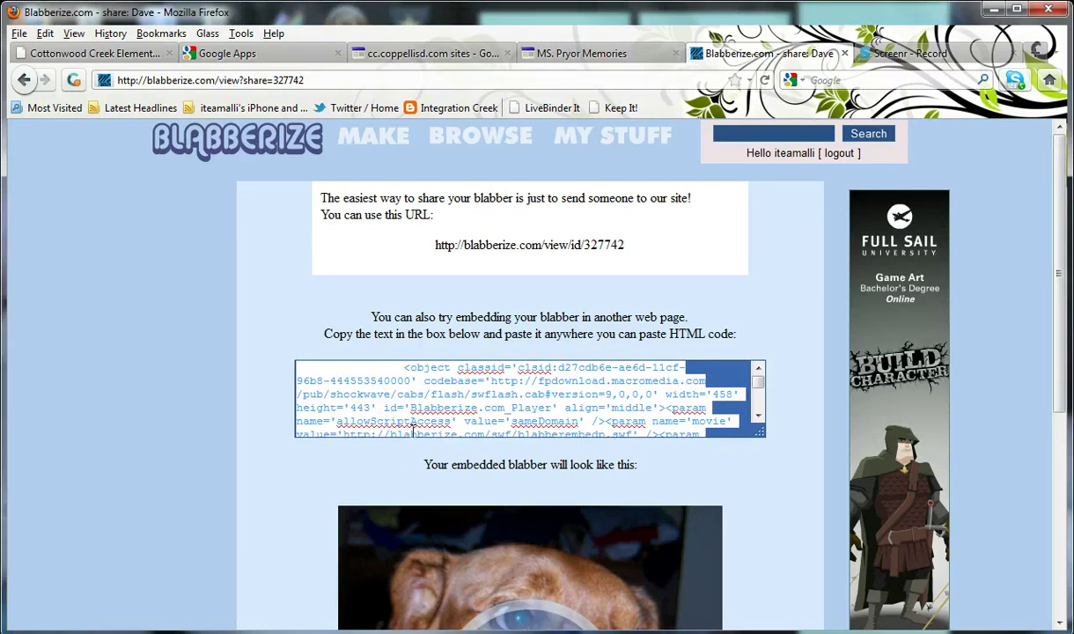
# Switch back to the Google Sites website and open its Blabberize page for editing
pyautogui.click(595, 60)
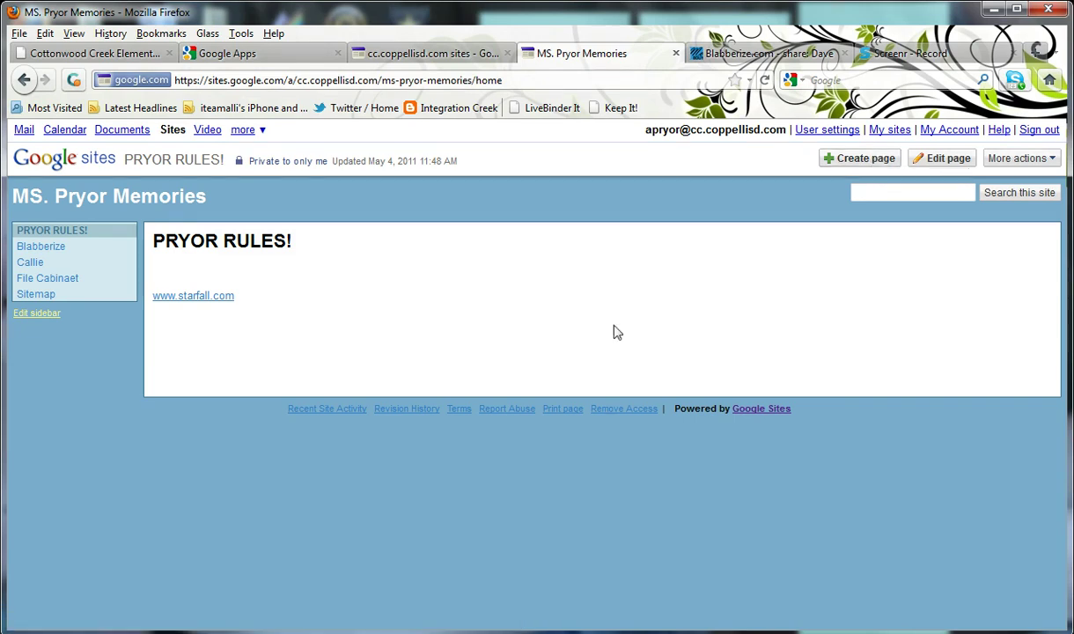
pyautogui.click(48, 249)
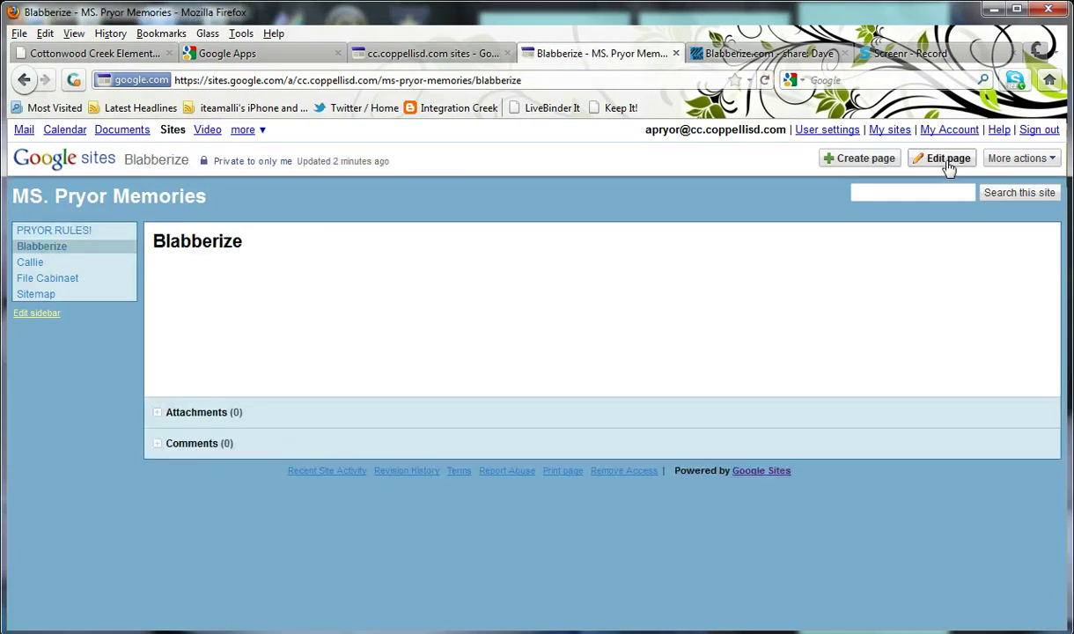
pyautogui.click(948, 160)
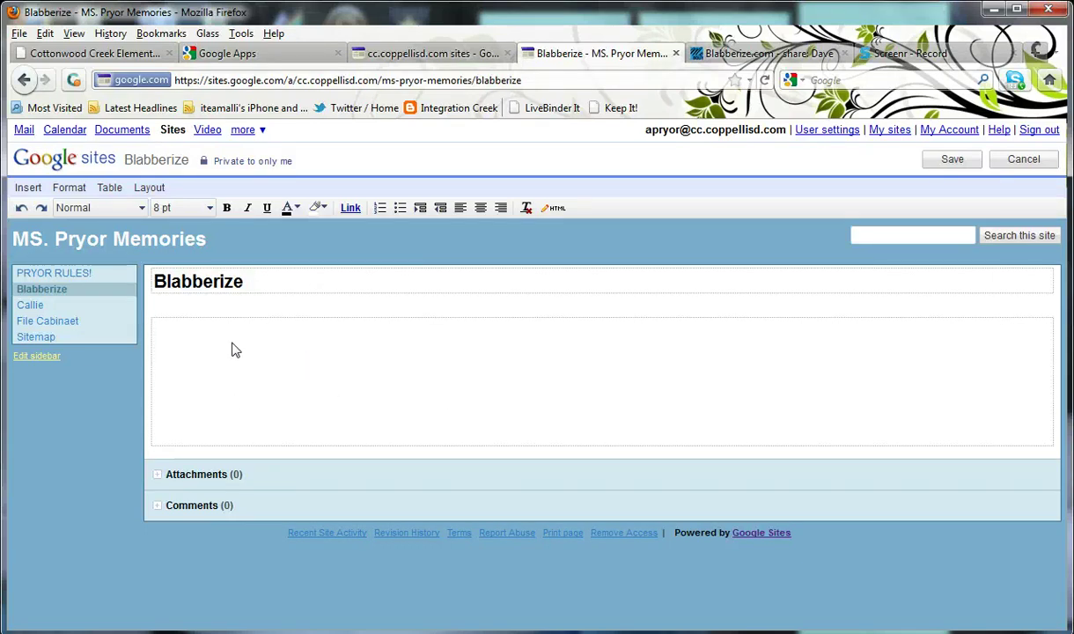
# Search the gadget directory for "Code Wrapper" to insert on the page
pyautogui.click(29, 189)
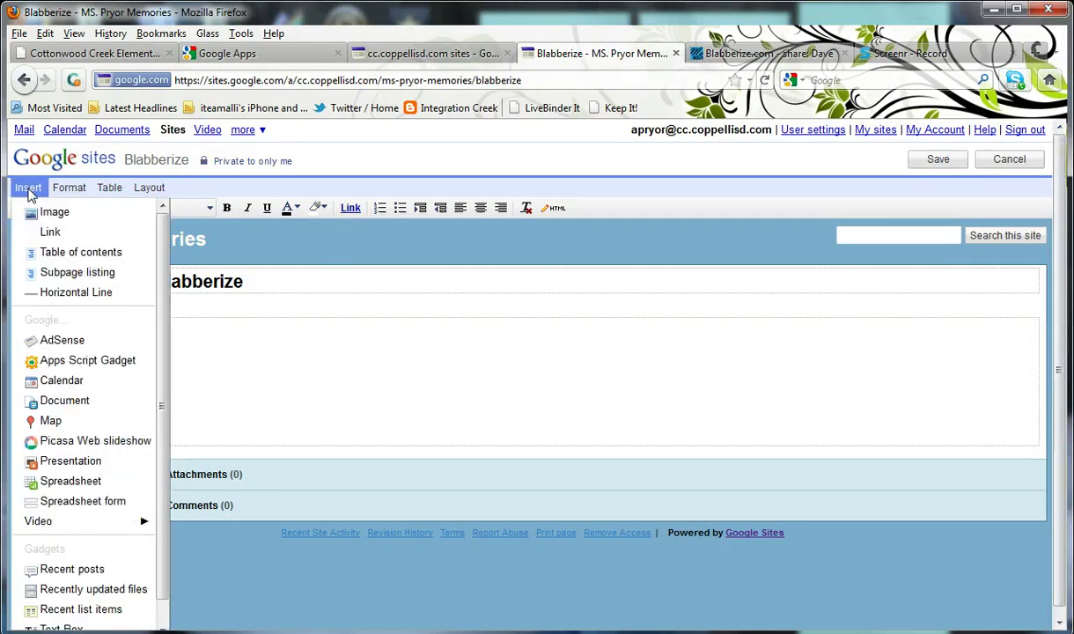
pyautogui.moveTo(165, 286); pyautogui.dragTo(159, 439)
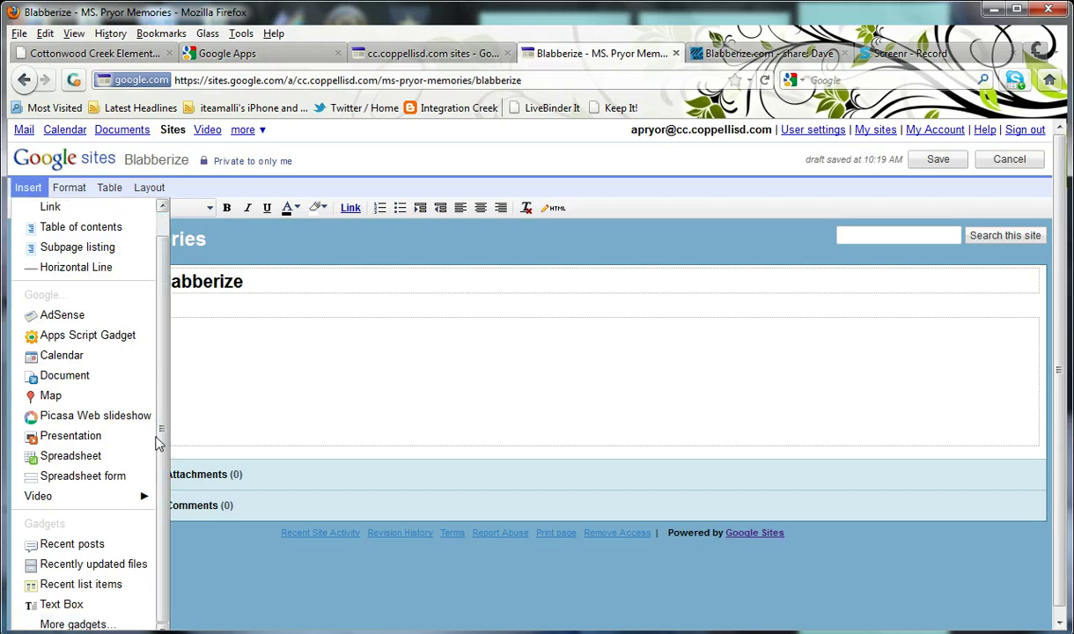
pyautogui.click(80, 624)
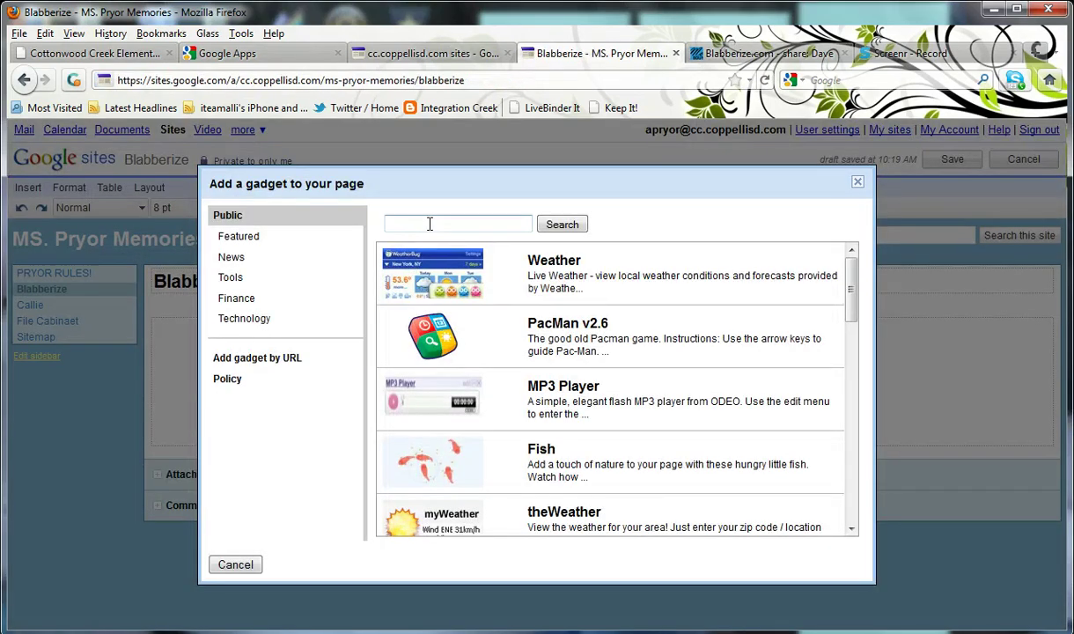
pyautogui.click(431, 224)
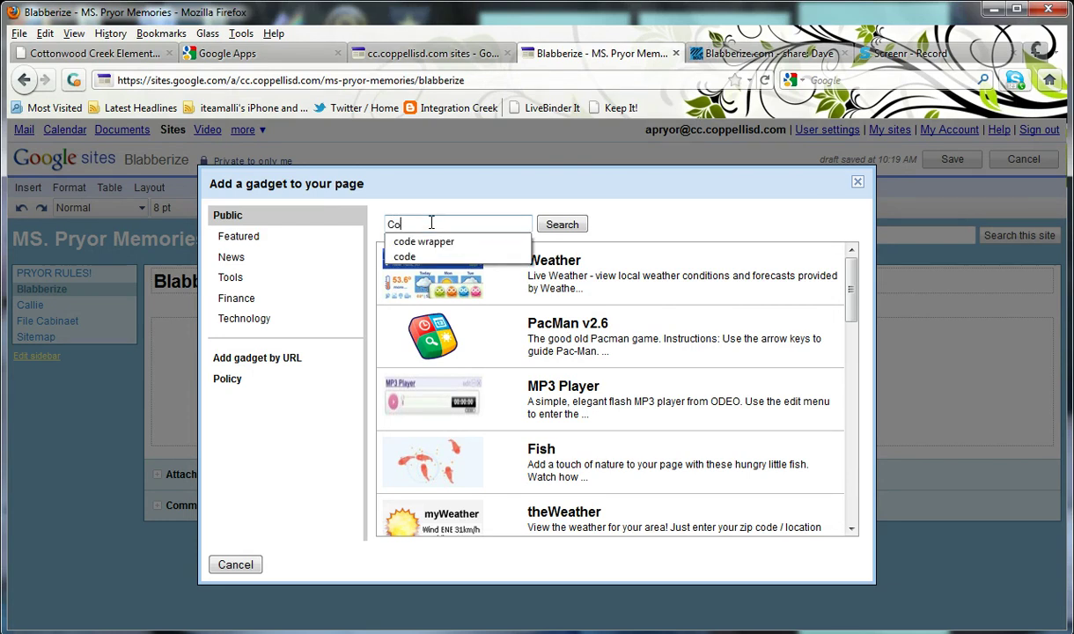
pyautogui.write('de Wr')
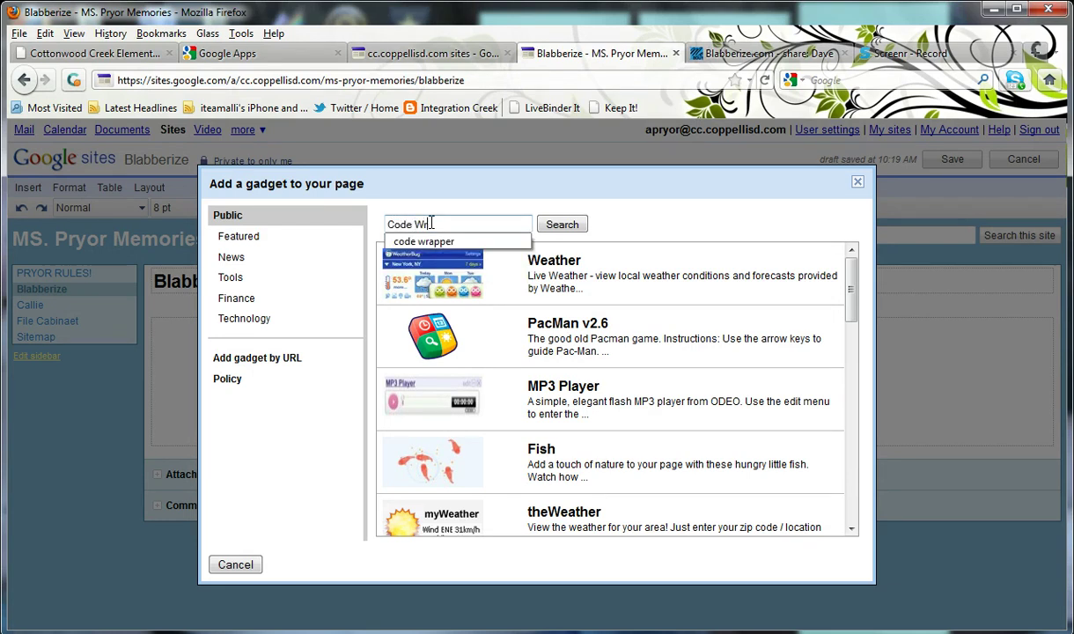
pyautogui.write('apper')
pyautogui.press('Return')
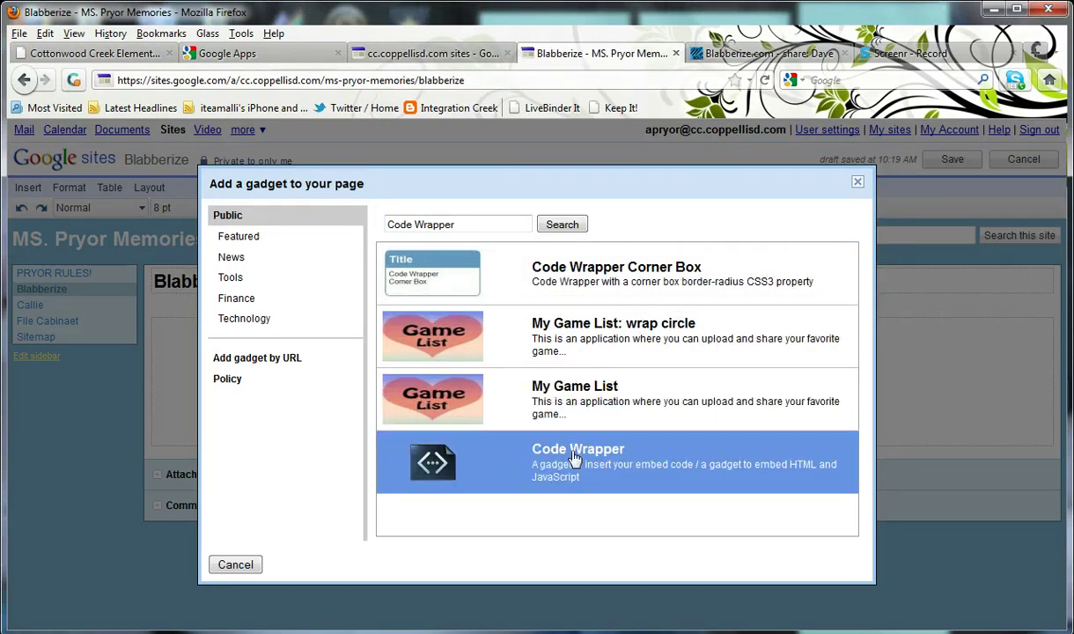
# Select the Code Wrapper gadget for embedding HTML and JavaScript and paste the copied blabber code as its embed code
pyautogui.click(550, 472)
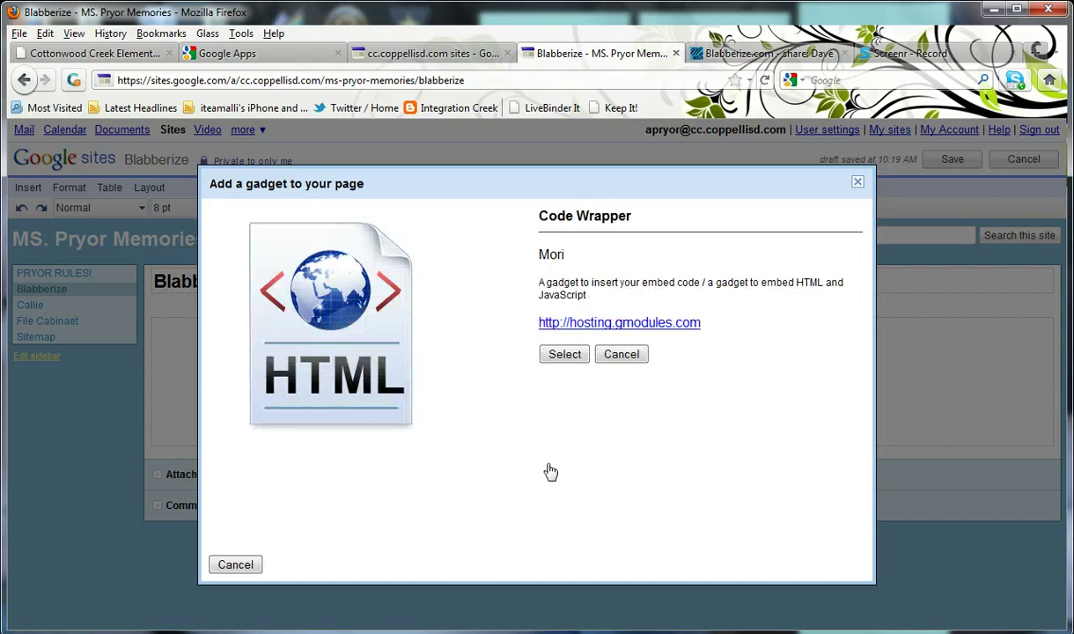
pyautogui.click(563, 358)
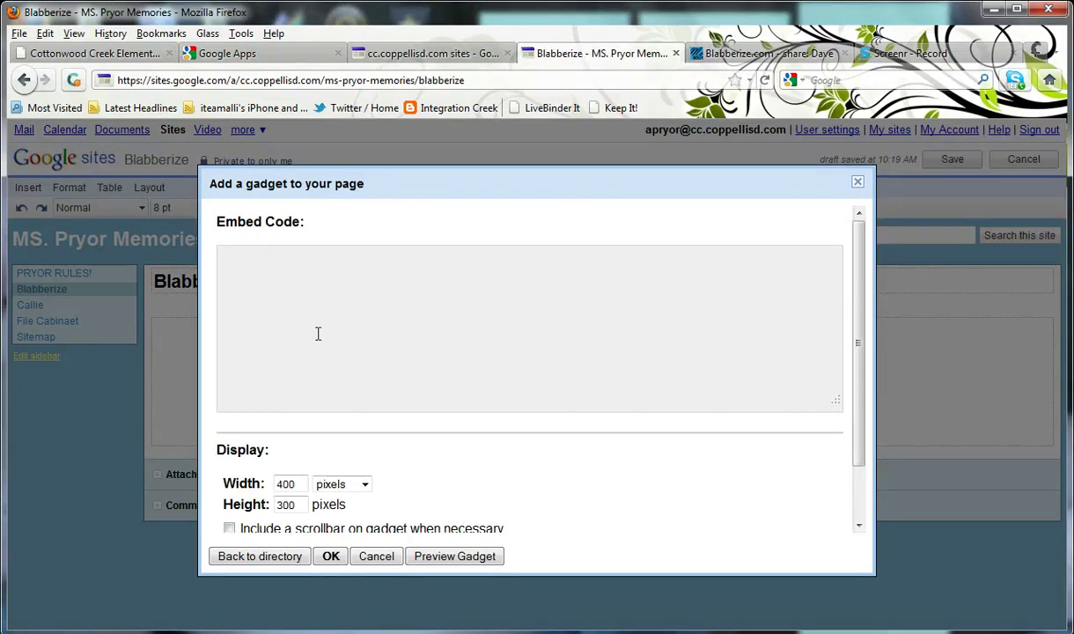
pyautogui.click(237, 277)
pyautogui.hotkey('ctrl', 'v')
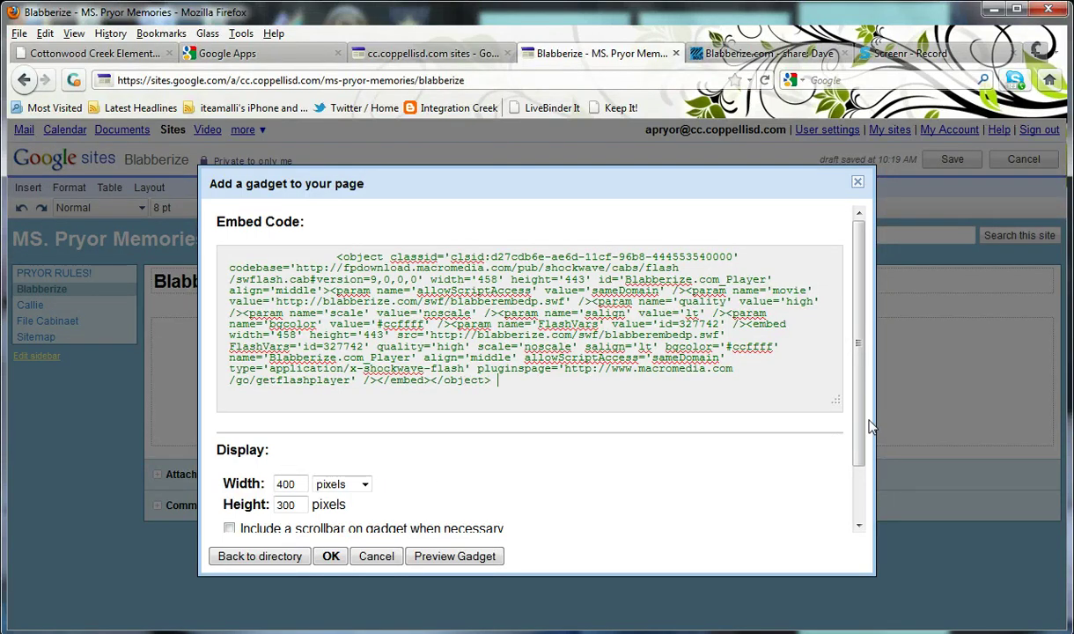
# Set the gadget's display size to 500 pixels wide and 400 pixels high and add it to the page
pyautogui.moveTo(860, 434); pyautogui.dragTo(861, 486)
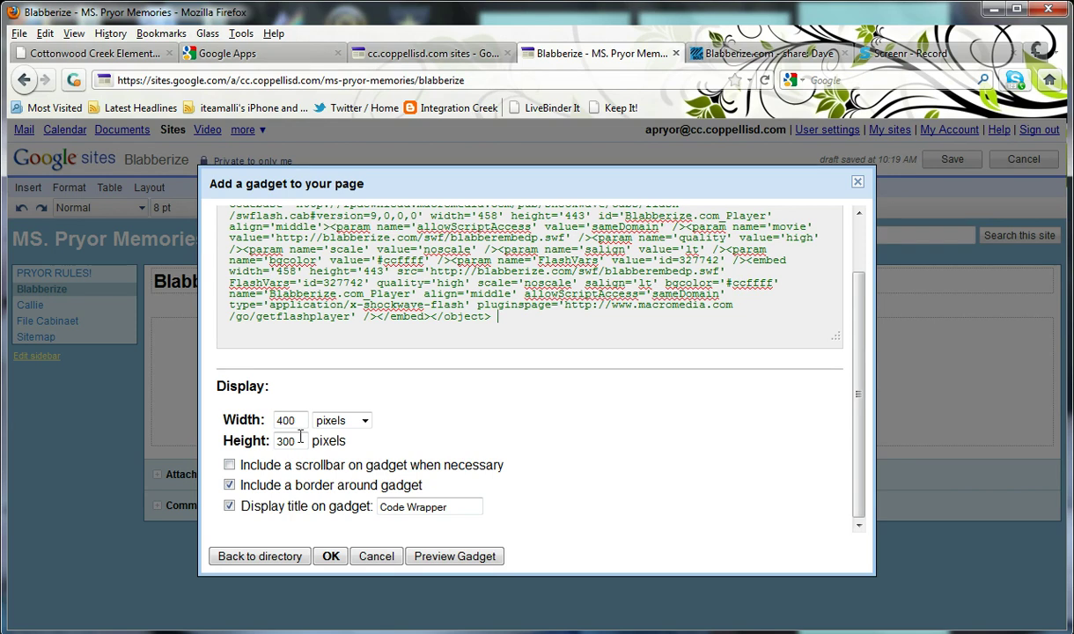
pyautogui.moveTo(294, 420); pyautogui.dragTo(259, 419)
pyautogui.write('500')
pyautogui.moveTo(297, 440); pyautogui.dragTo(272, 440)
pyautogui.write('400')
pyautogui.click(330, 558)
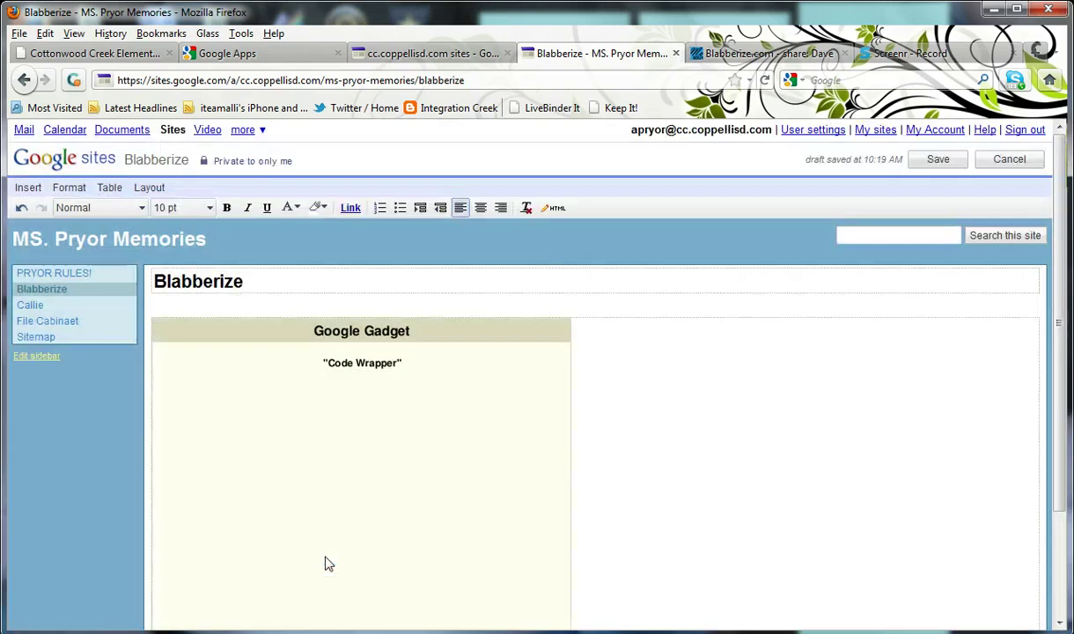
# Center the Code Wrapper gadget on the Blabberize page
pyautogui.scroll(-3, 660, 480)
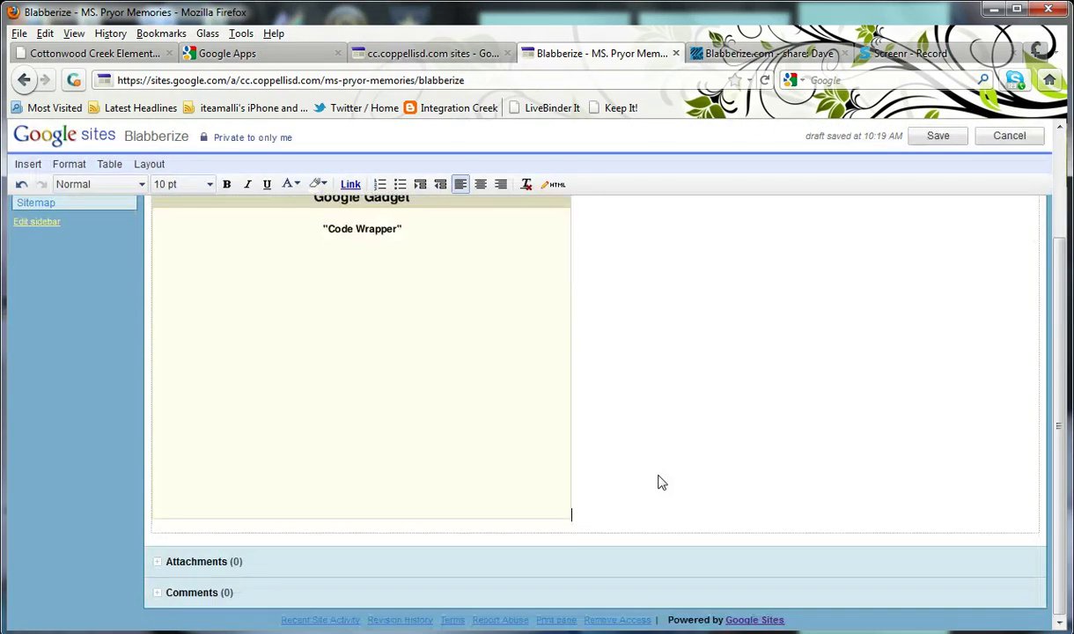
pyautogui.scroll(3, 369, 349)
pyautogui.scroll(-3, 370, 349)
pyautogui.click(360, 329)
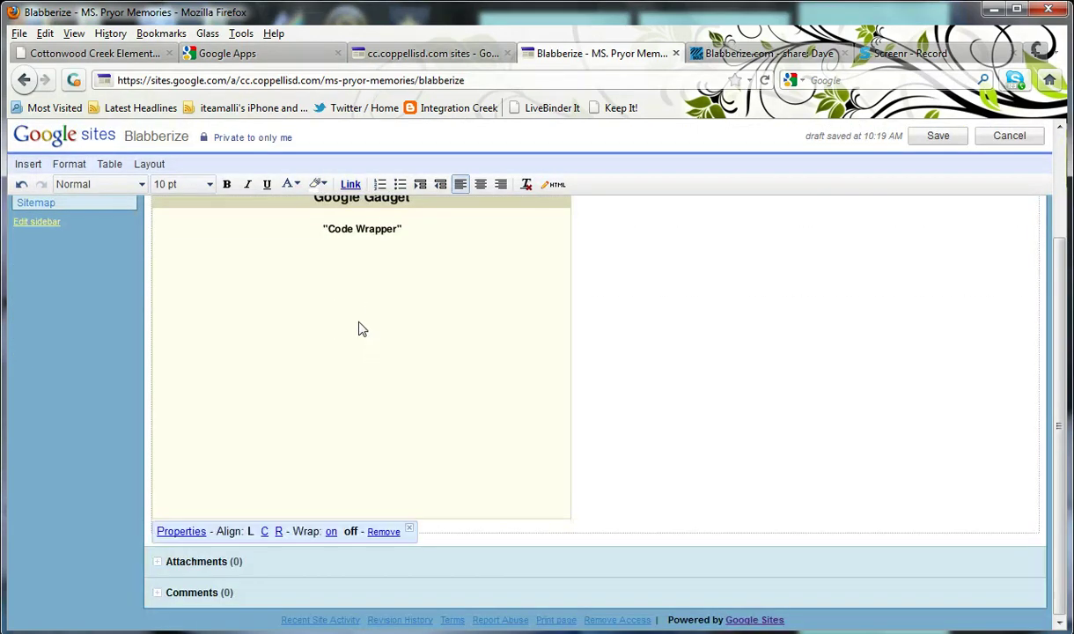
pyautogui.click(264, 533)
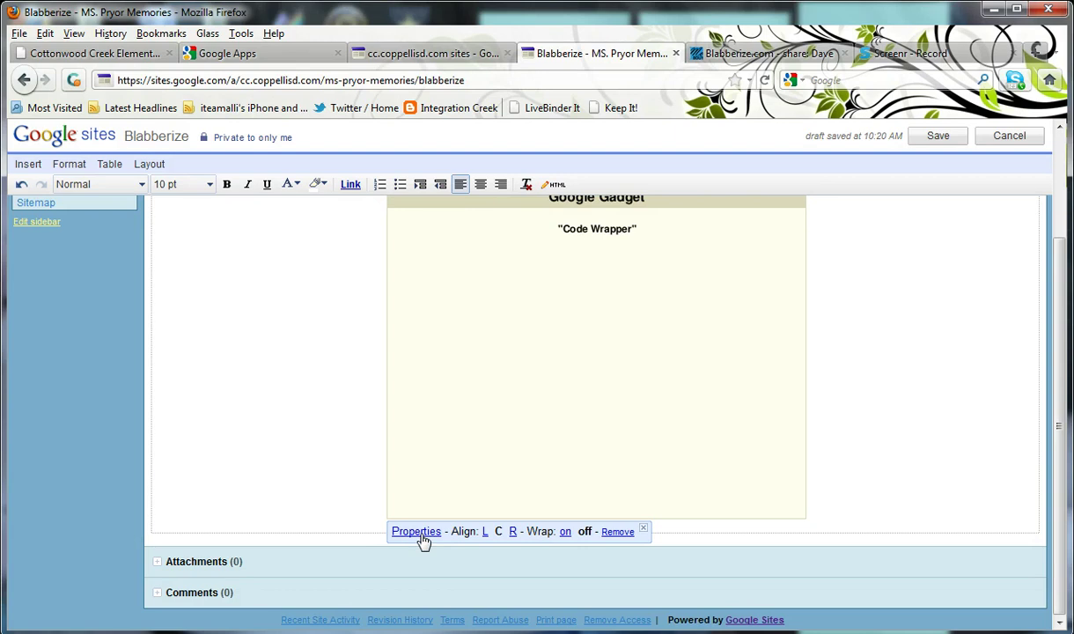
# Save the Blabberize page and look over the embedded blabber on it
pyautogui.scroll(3, 856, 446)
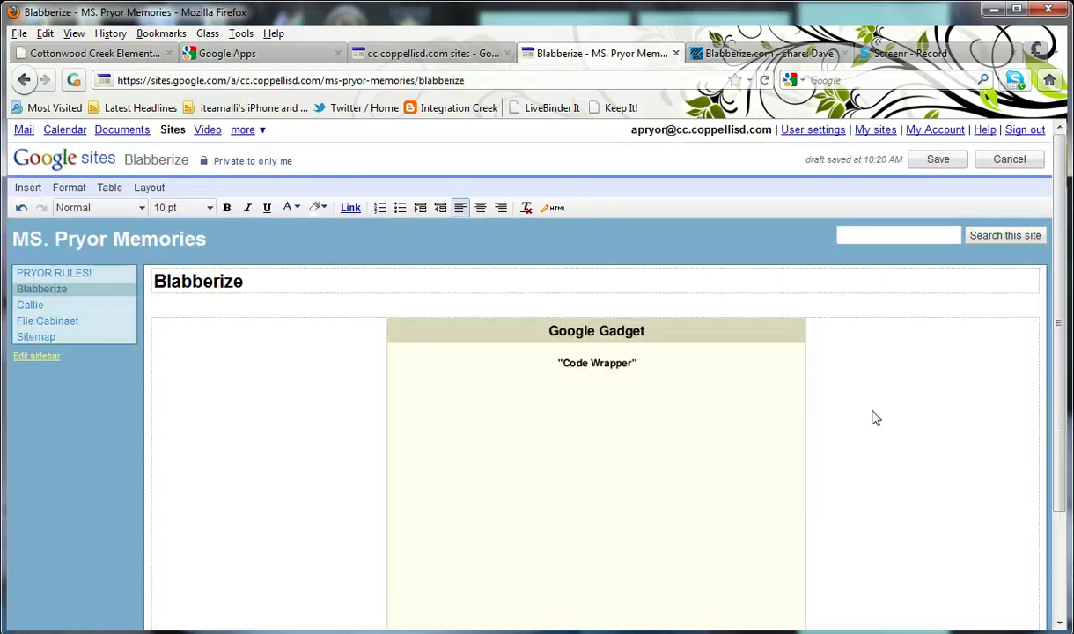
pyautogui.click(940, 160)
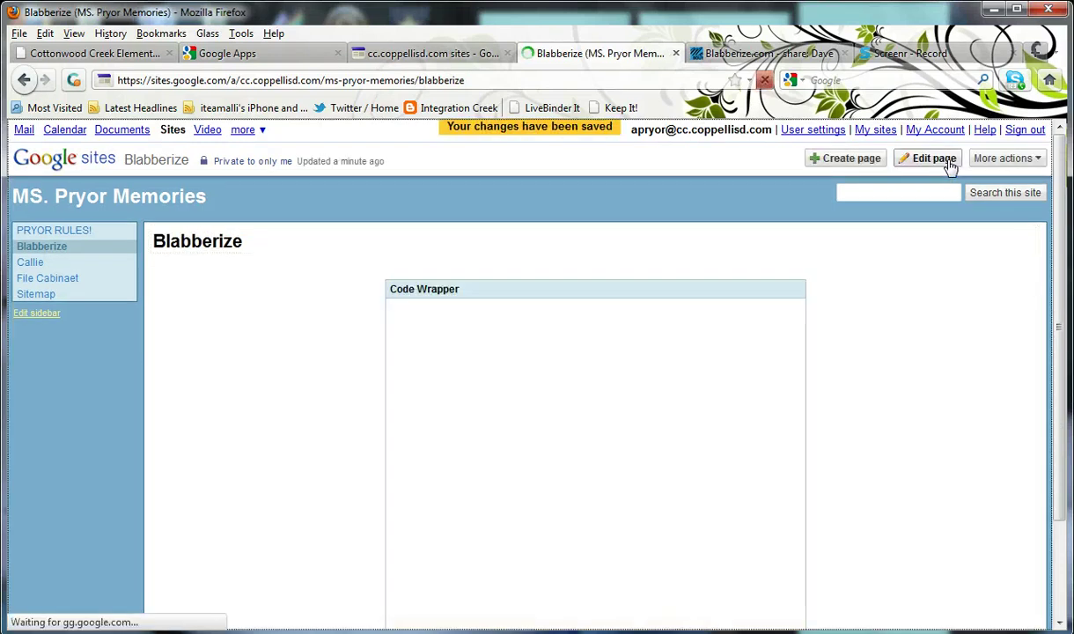
pyautogui.scroll(-3, 931, 446)
pyautogui.scroll(3, 931, 446)
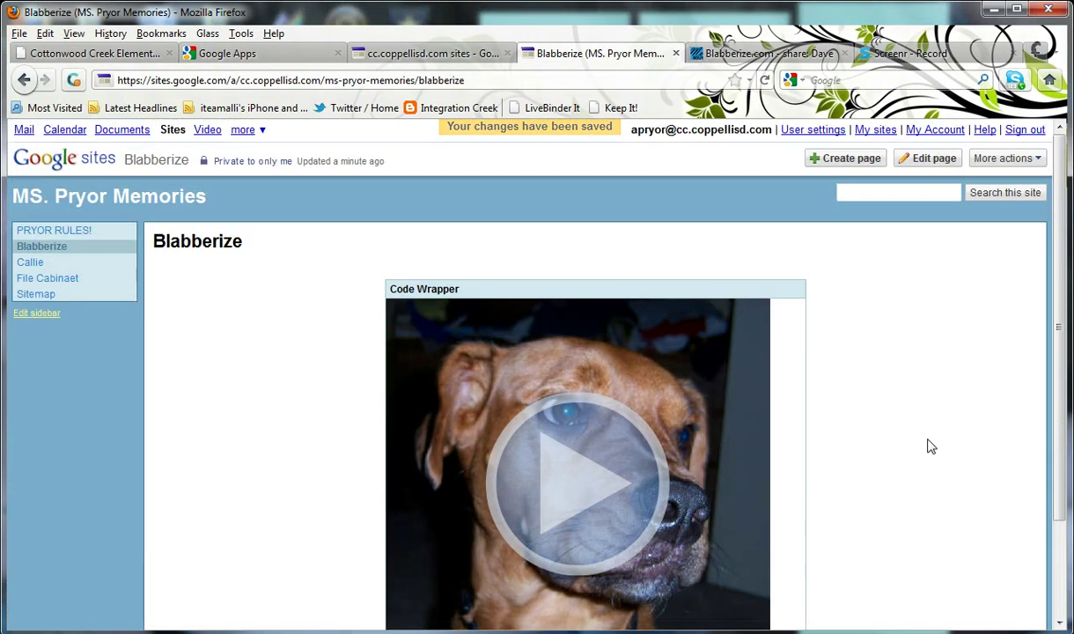